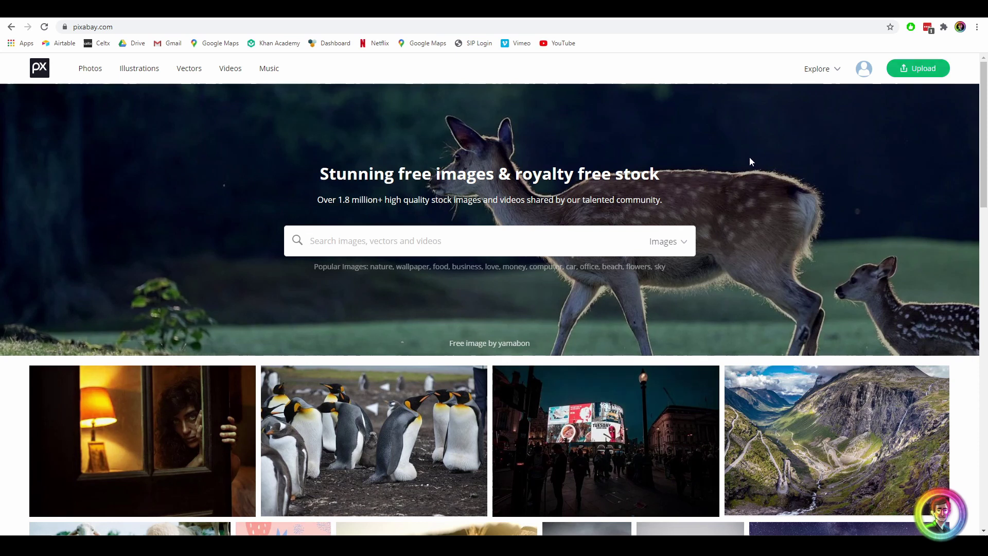
Search Pixabay for 'sunset' images
text(sunset)
key(Return)
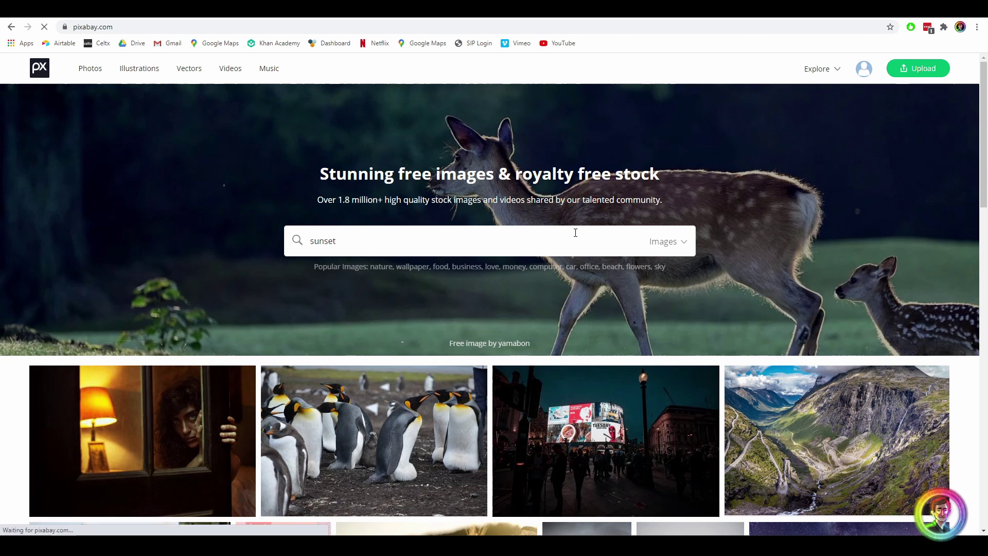
scroll(700, 197, down, 5)
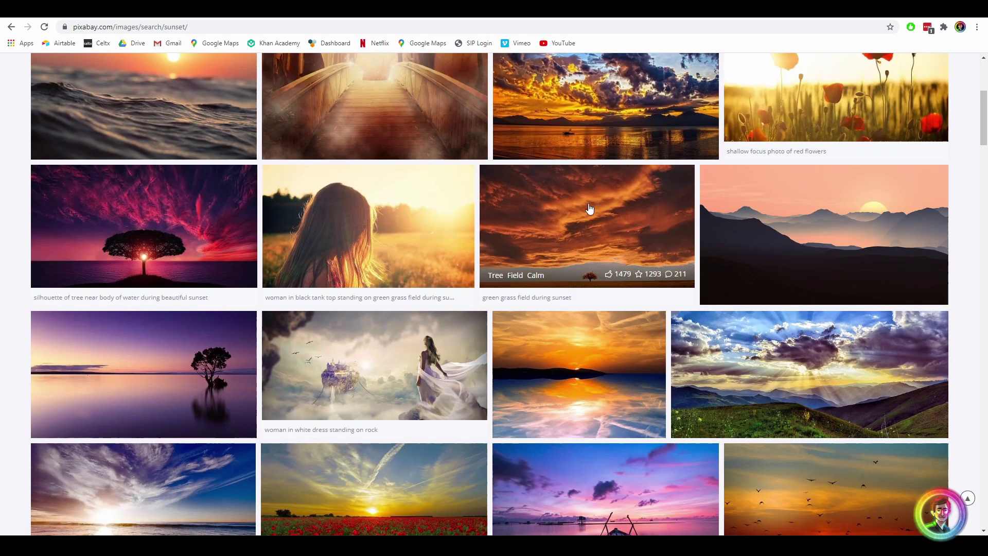
Download the orange-cloud tree field photo at 1920×1258 as tree-736875.jpg
click(672, 208)
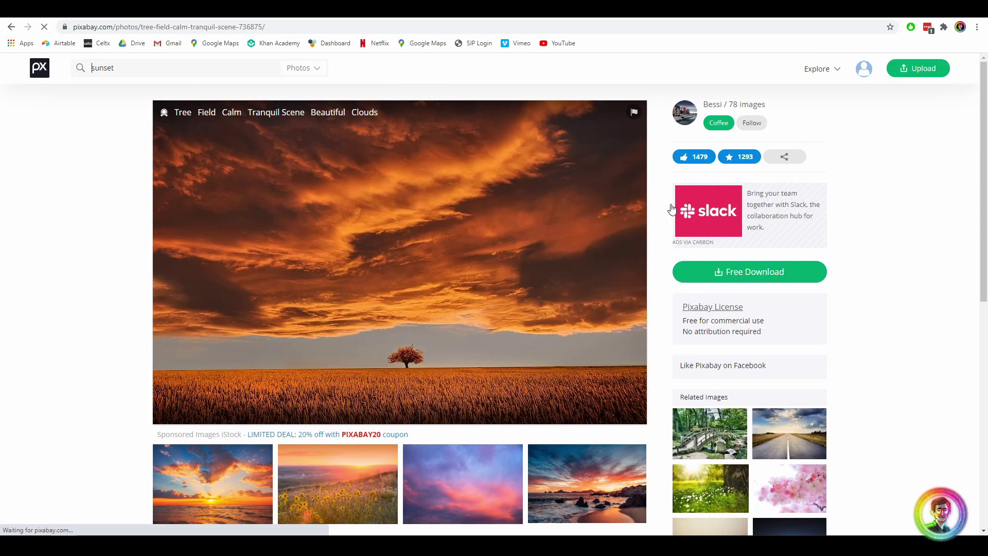
click(759, 270)
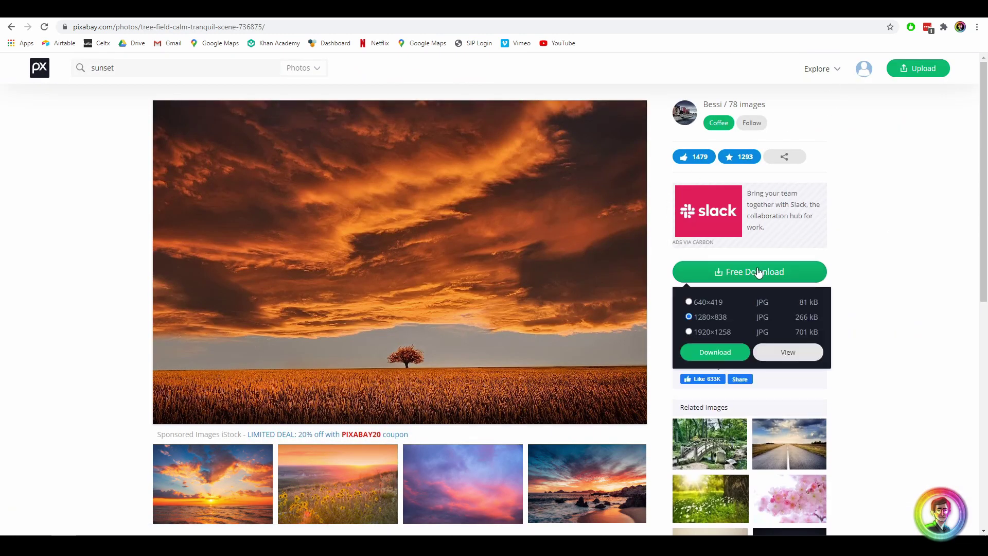
click(689, 332)
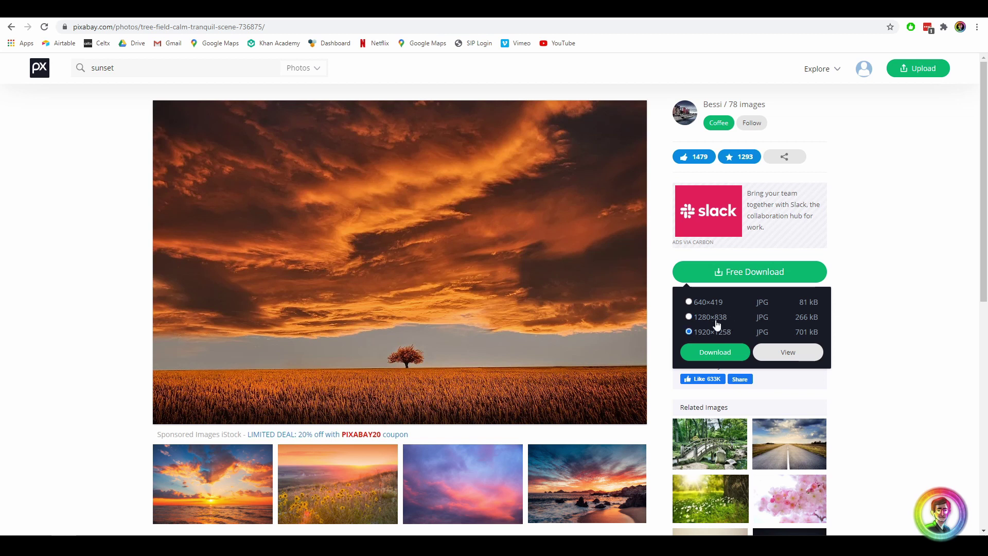
click(740, 353)
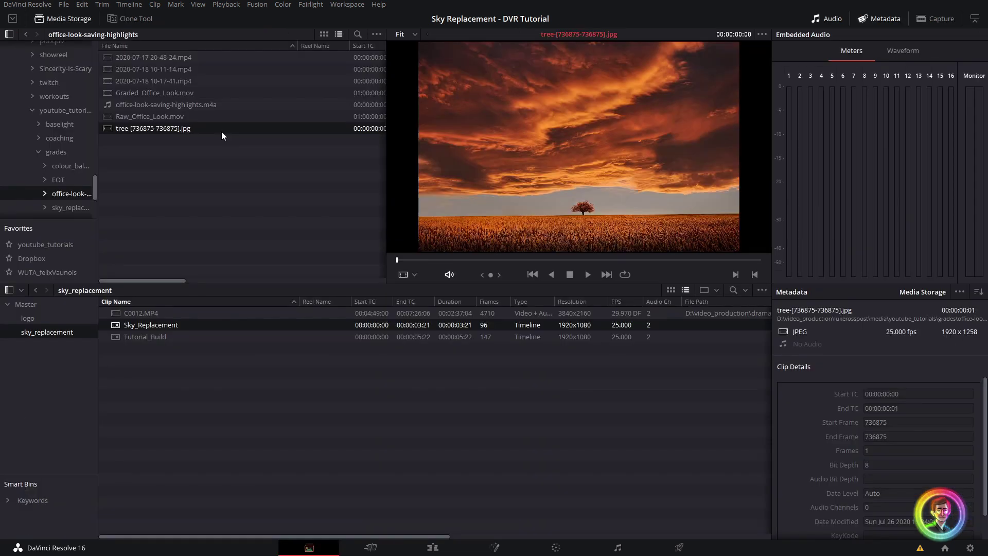
Import tree-736875.jpg from Media Storage into the sky_replacement bin
drag(212, 128, 230, 382)
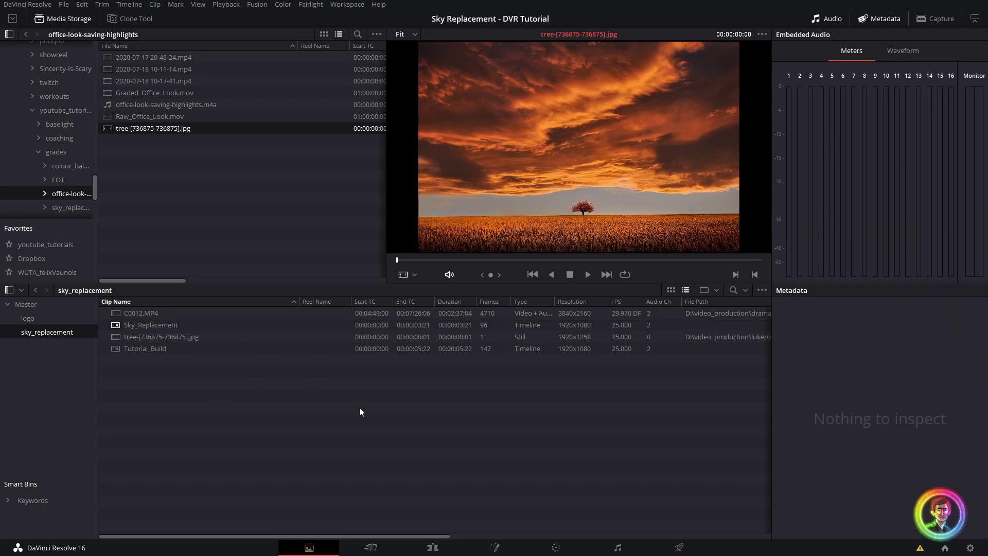
Stack C0012.MP4 on V2 over the tree photo on V1, trimmed to equal length
key(shift+4)
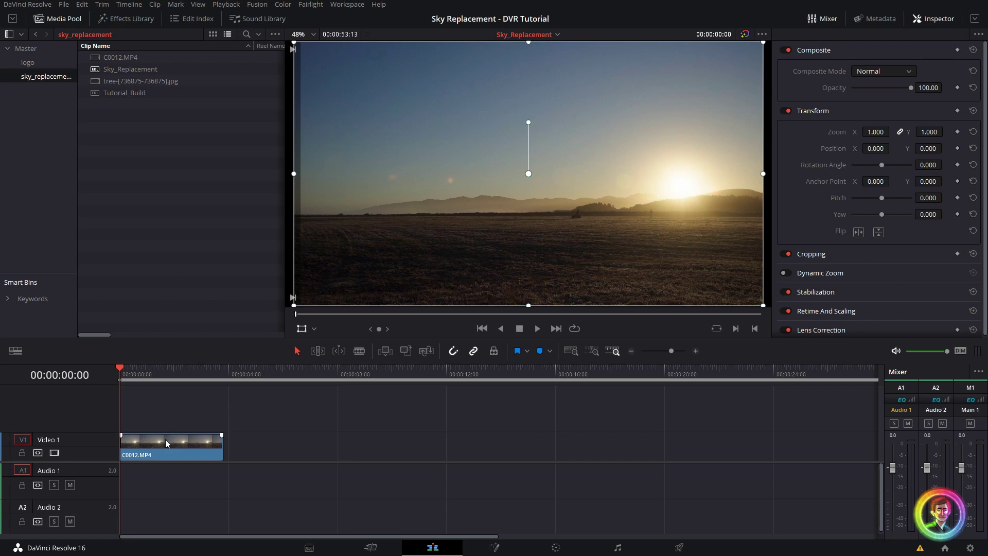
drag(165, 439, 167, 422)
click(112, 79)
drag(112, 79, 121, 446)
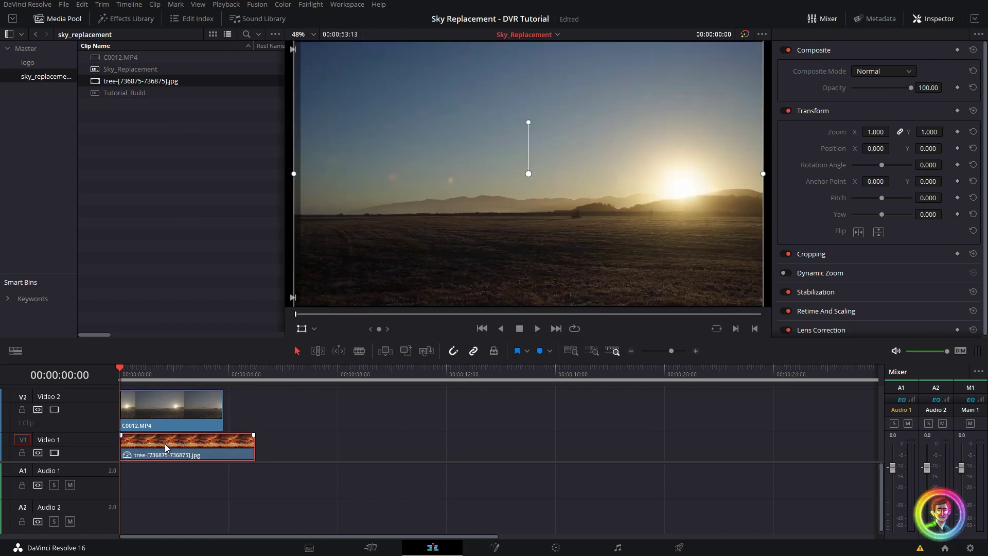
drag(256, 449, 223, 448)
Check the photo by toggling V2 off and on, then park the playhead near one second
drag(155, 381, 192, 373)
click(56, 408)
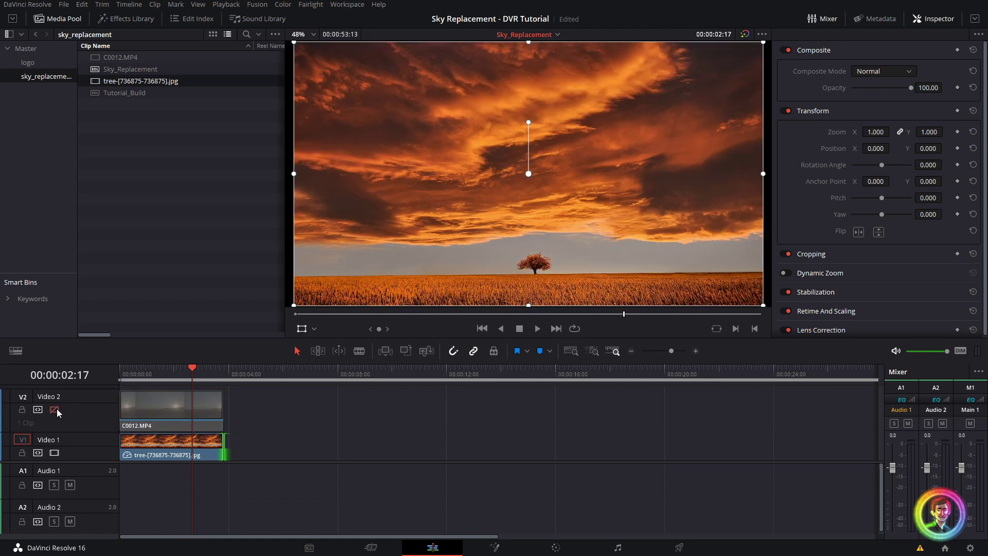
click(56, 408)
click(177, 368)
drag(173, 367, 148, 368)
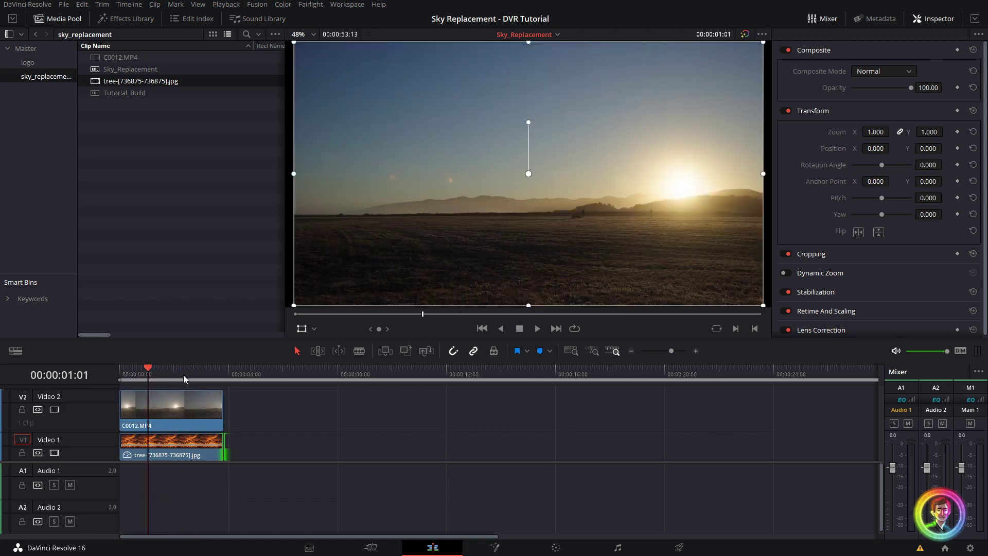
On the Color page, add serial node 03 at the chain's end feeding a new alpha output
key(shift+6)
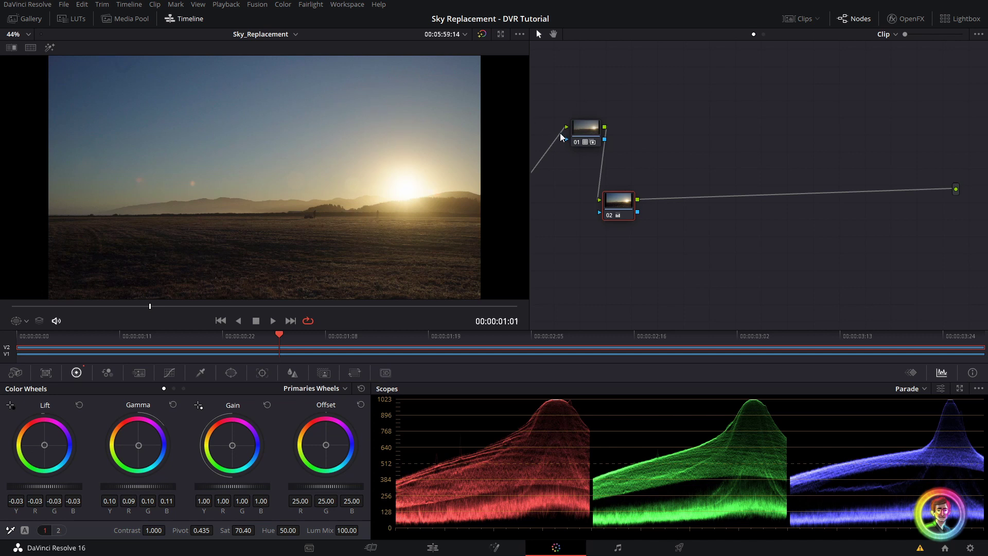
key(alt+s)
drag(669, 201, 878, 199)
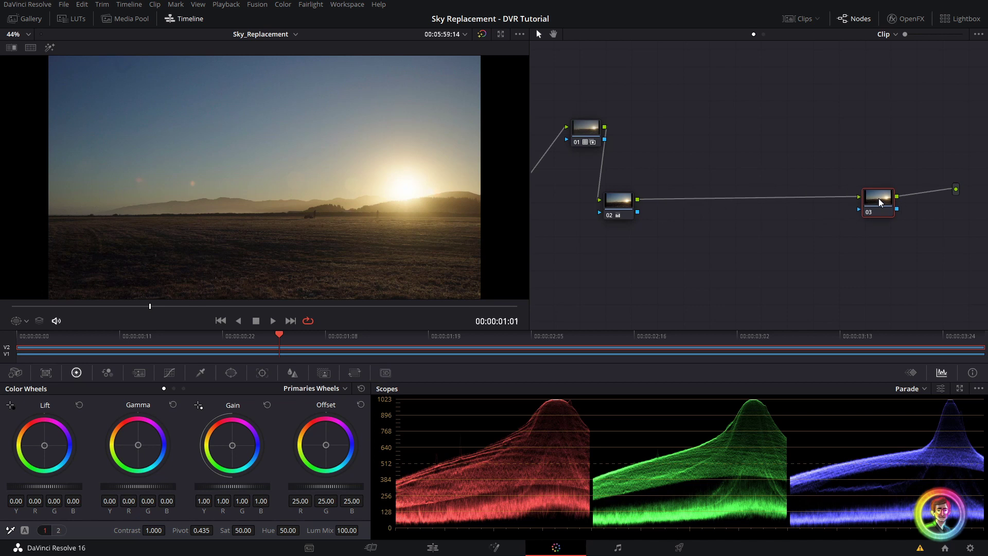
right_click(926, 209)
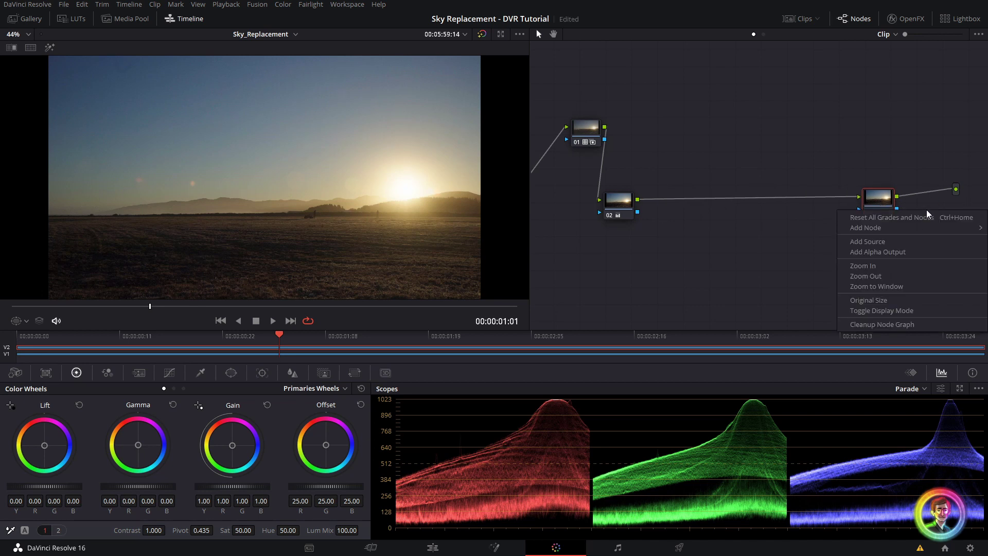
click(860, 251)
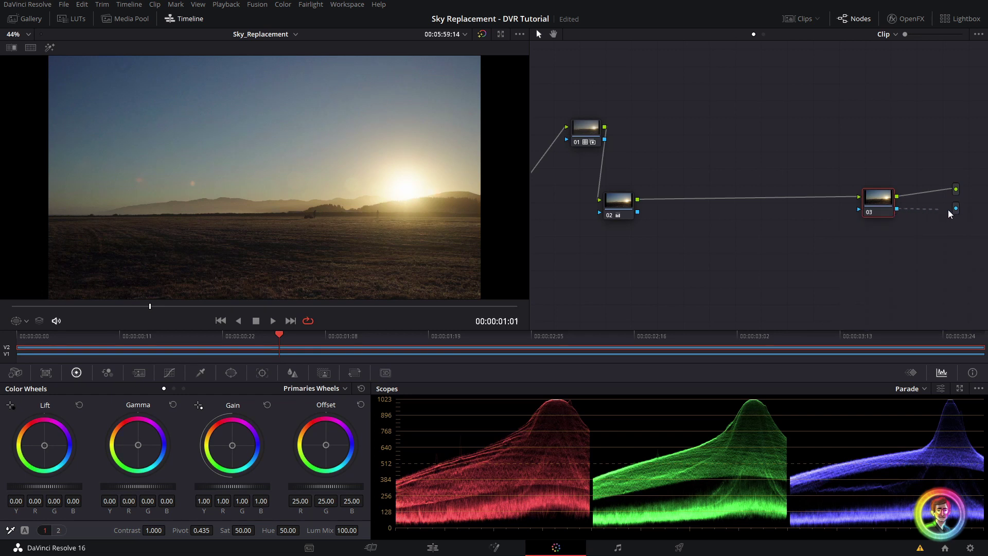
key(alt+shift+q)
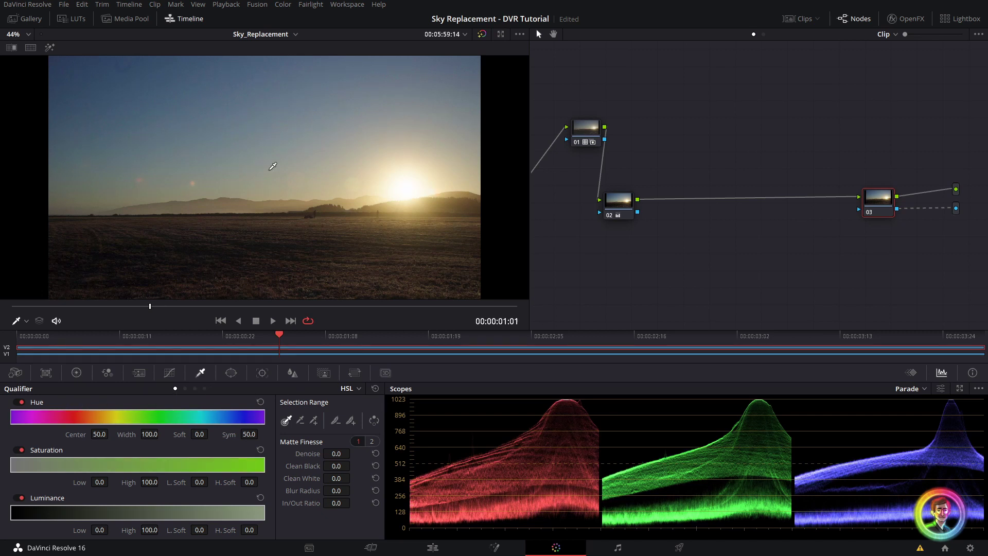
mouse_move(253, 108)
mouse_down()
mouse_move(355, 106)
mouse_move(368, 108)
mouse_move(363, 125)
mouse_up()
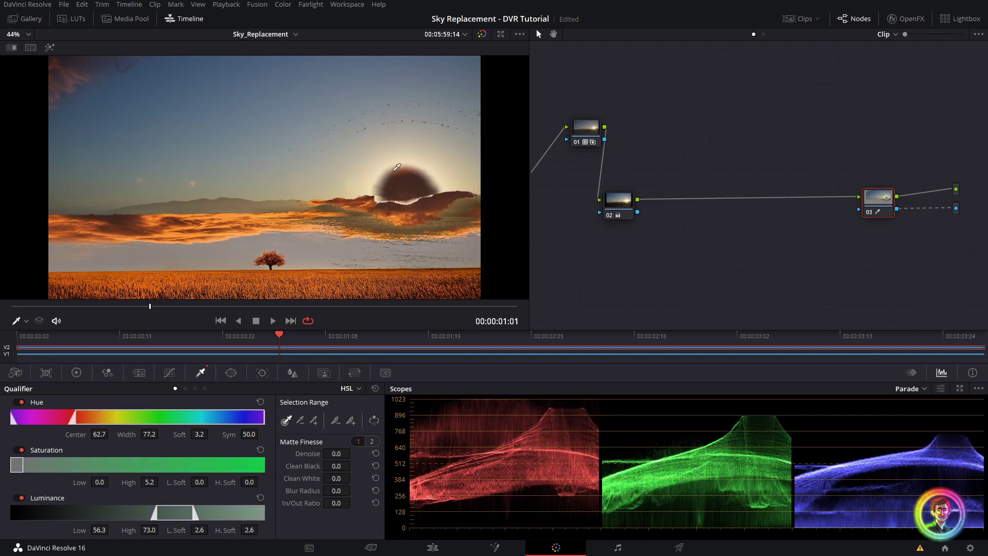
key(shift+Home)
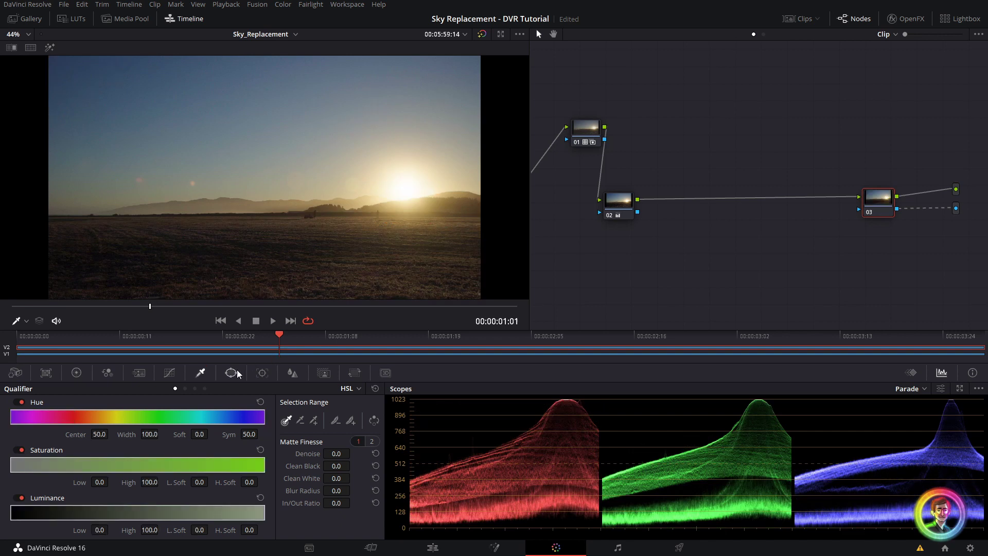
Add a softened, slightly rotated gradient window to node 03 at Pan 50.36, Tilt 54.17
click(236, 373)
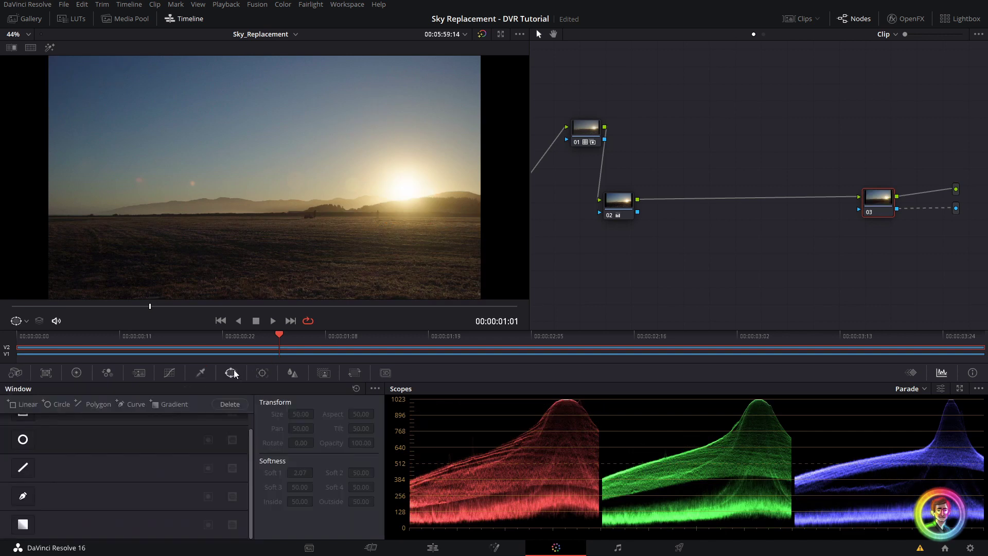
click(27, 526)
drag(262, 179, 271, 101)
drag(271, 149, 264, 278)
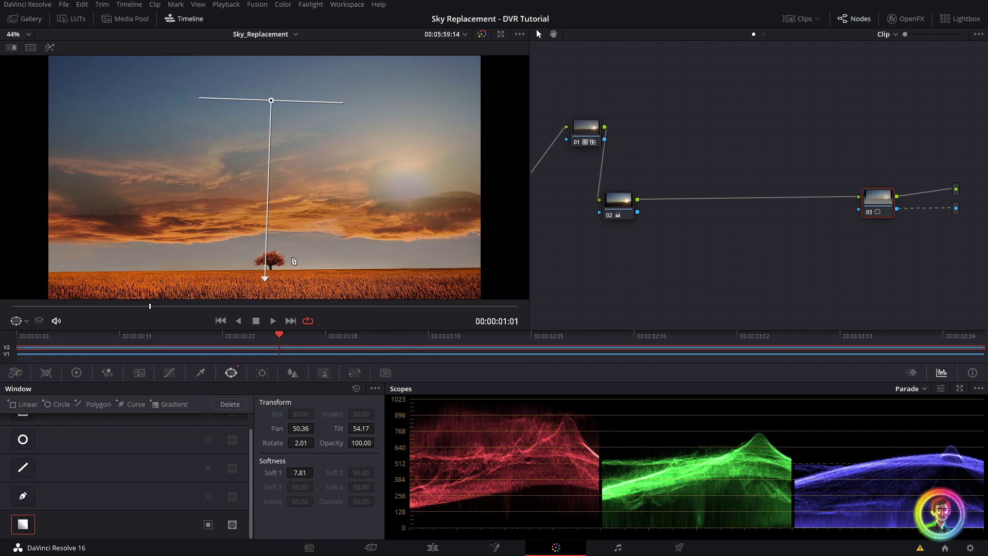
key(shift+h)
key(shift+h)
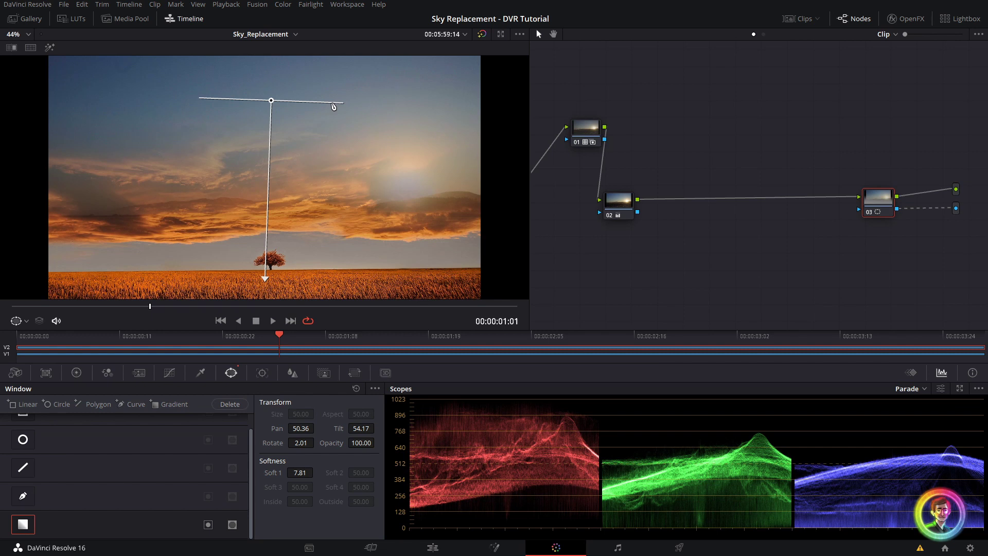
Invert node 03's key output so the orange clouds sit above the landscape
click(324, 373)
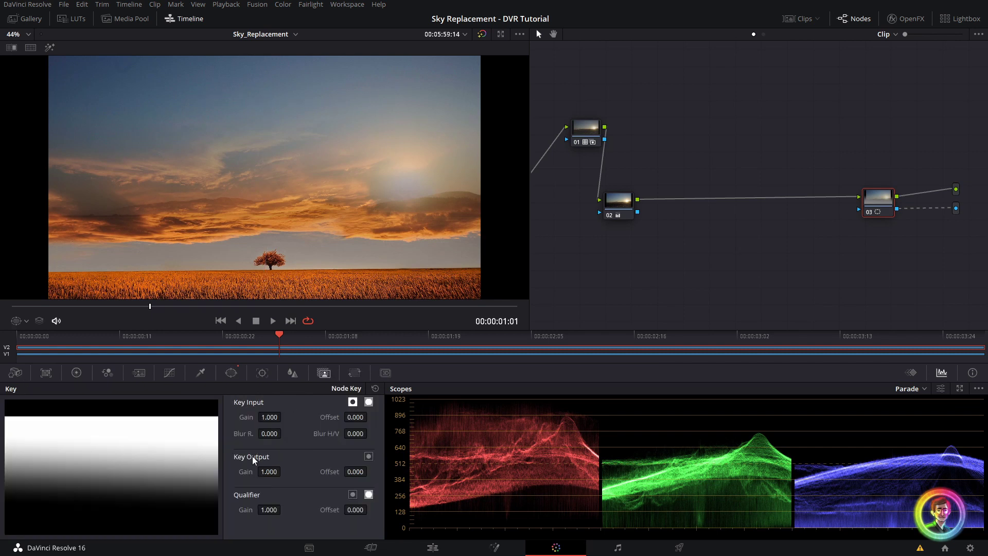
click(368, 456)
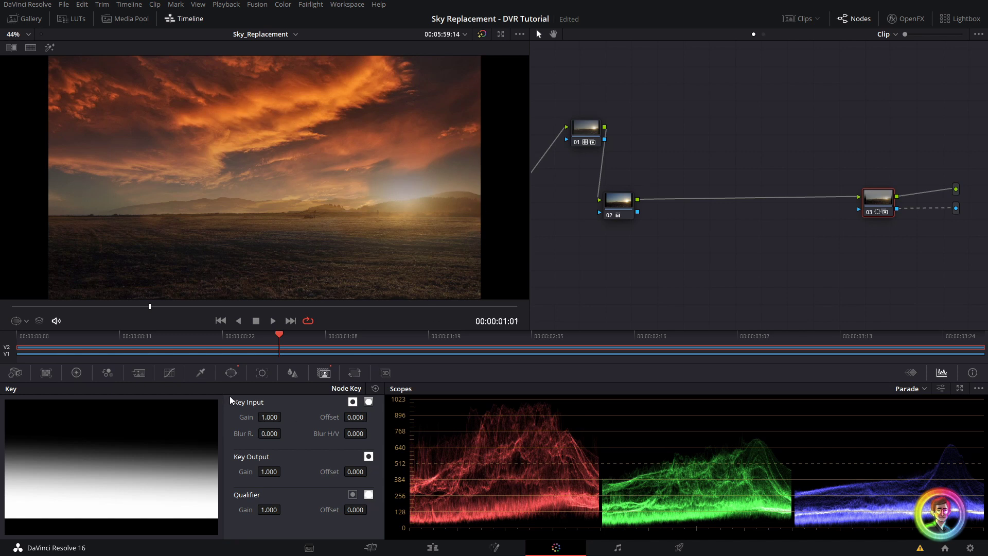
Retune the gradient's falloff, angle and height so the sun glows beneath the clouds
click(231, 372)
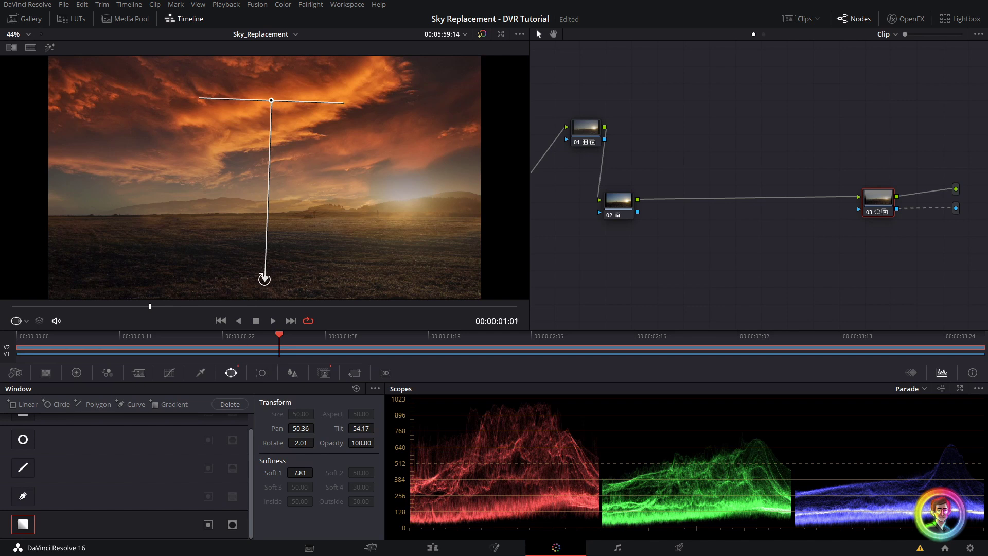
drag(264, 278, 271, 209)
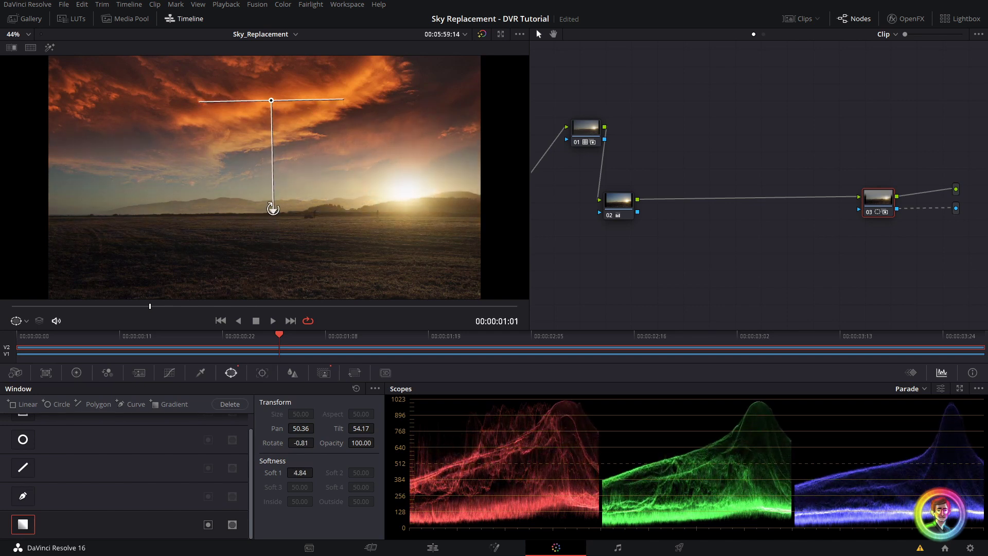
drag(271, 101, 269, 81)
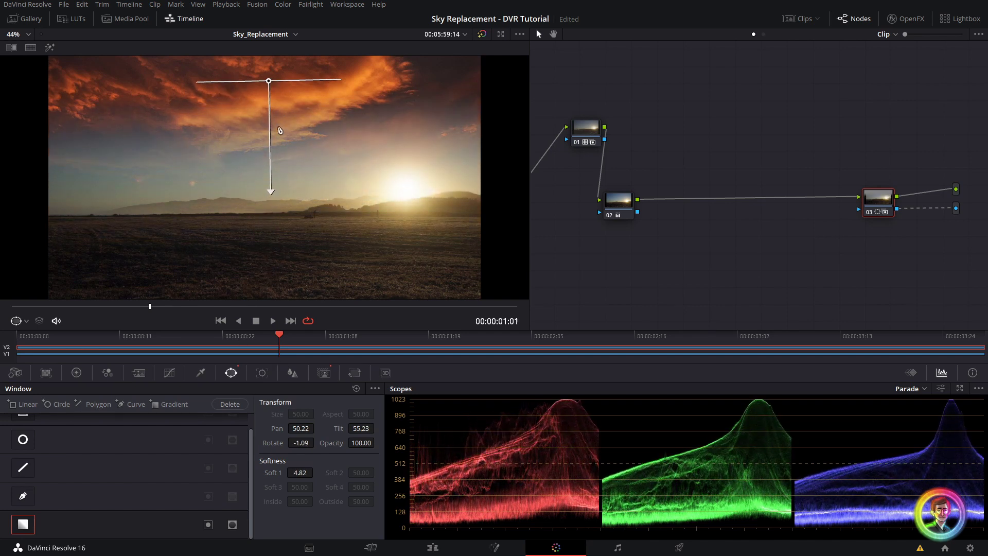
drag(270, 199, 264, 217)
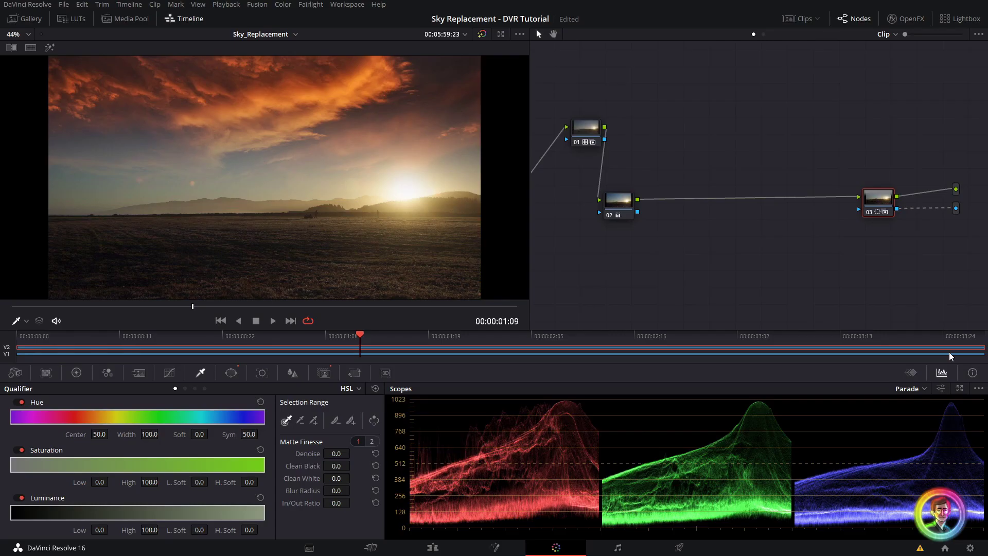
On the V1 cloud photo, nudge gamma (red -0.03, green 0.01) and lower saturation to 45.40
click(242, 353)
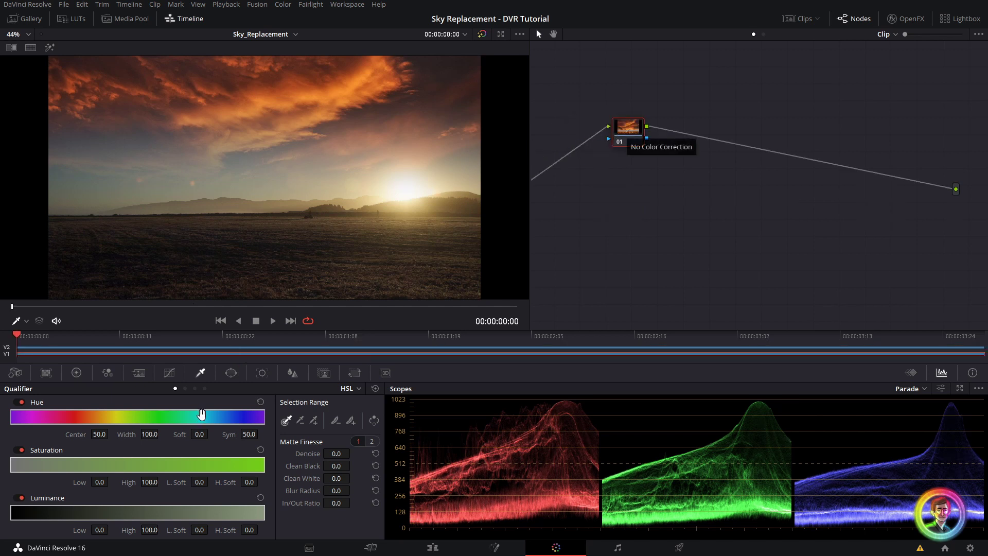
click(72, 375)
drag(138, 445, 137, 448)
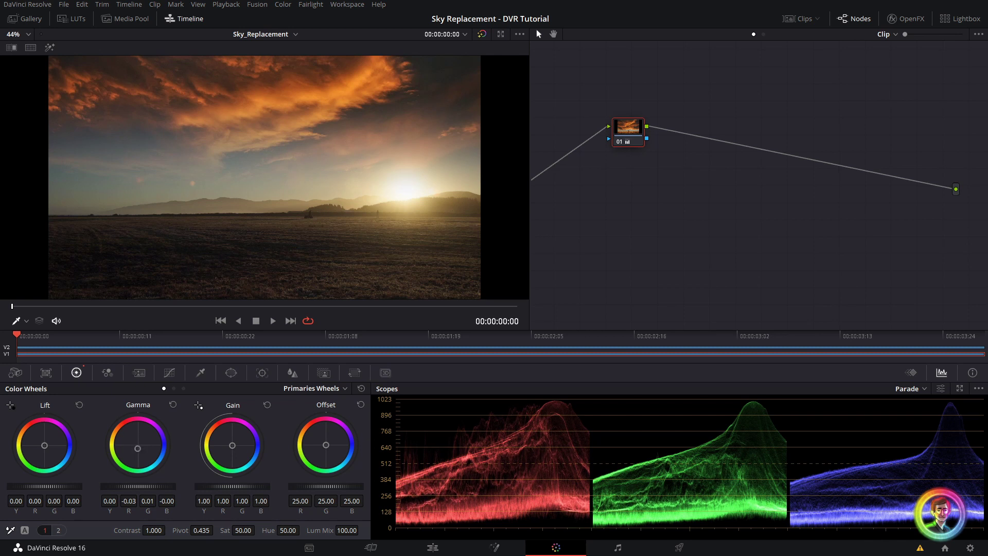
drag(243, 530, 255, 530)
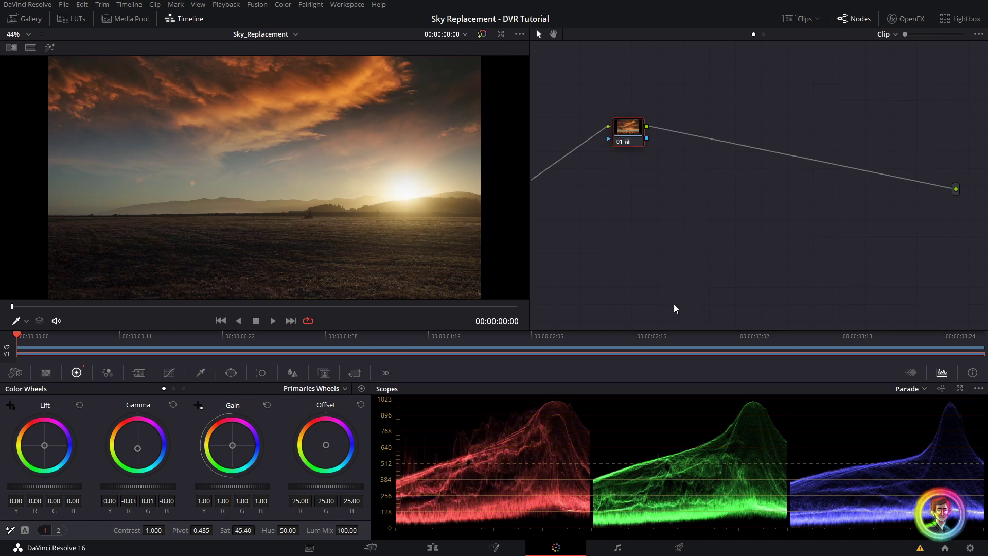
Add serial node 02 to the cloud photo with a blur radius of 0.56
key(alt+s)
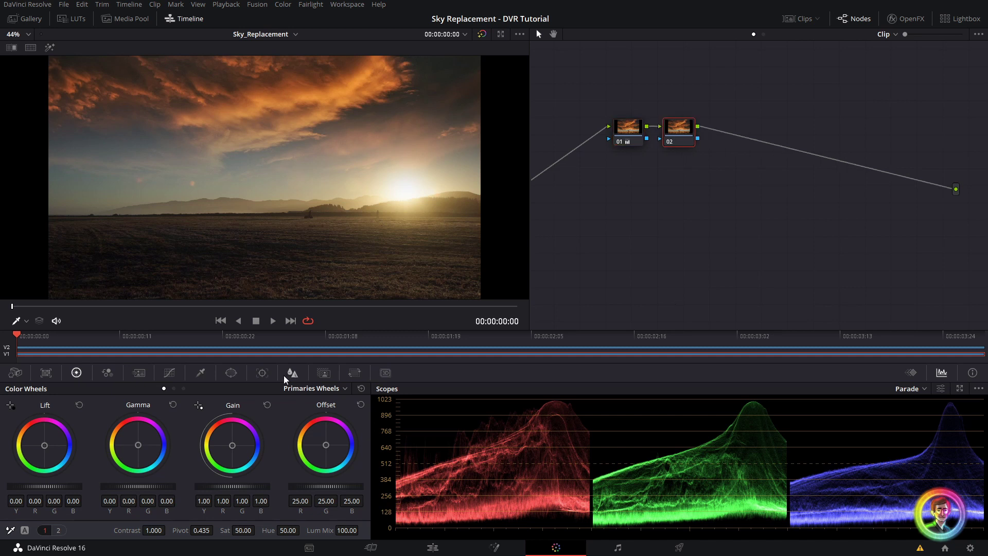
click(284, 376)
drag(92, 451, 95, 445)
scroll(322, 120, up, 5)
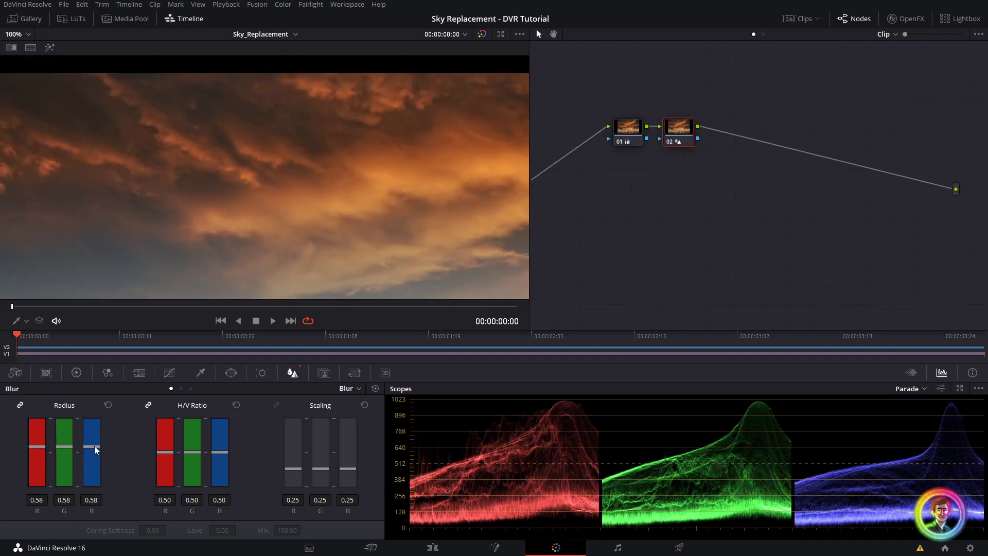
drag(93, 447, 93, 449)
scroll(463, 244, down, 5)
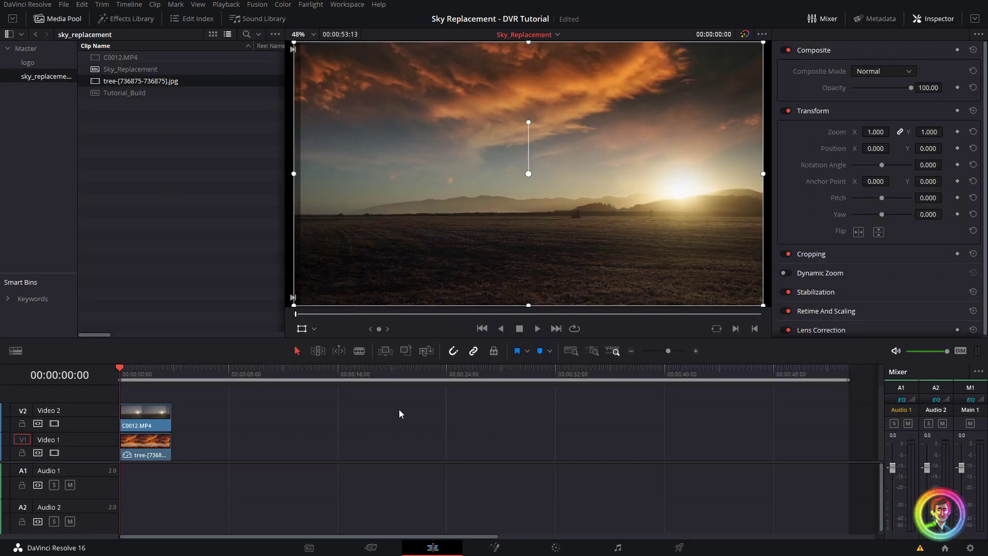
Combine both timeline clips into a compound clip named 'Sunset Comp' and grade it on the Color page
drag(202, 414, 169, 439)
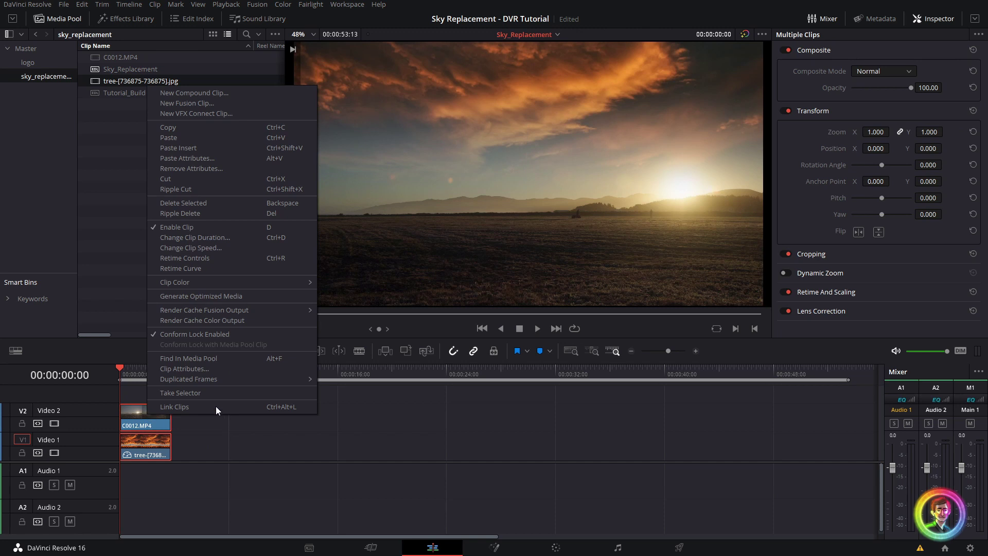
click(186, 92)
text(Sunset Comp)
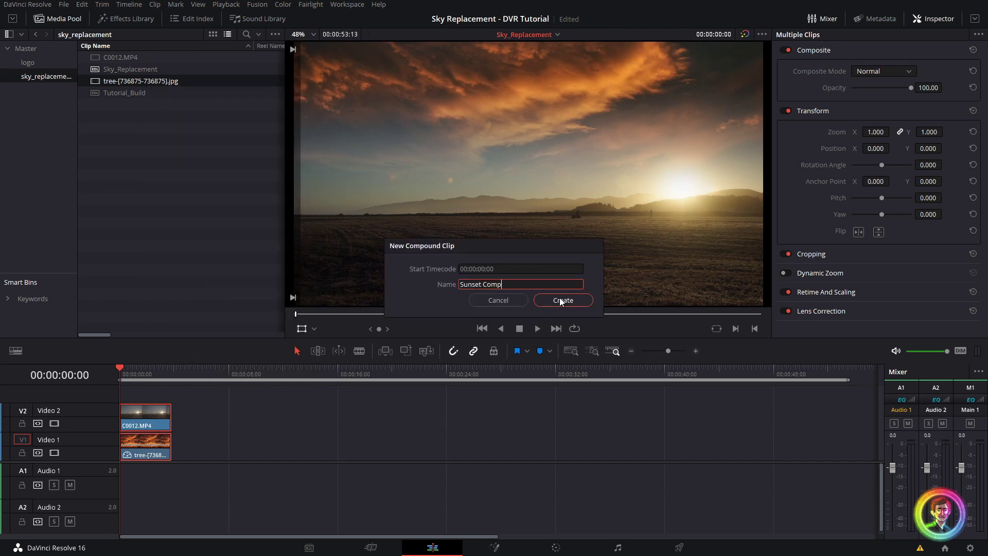
click(560, 300)
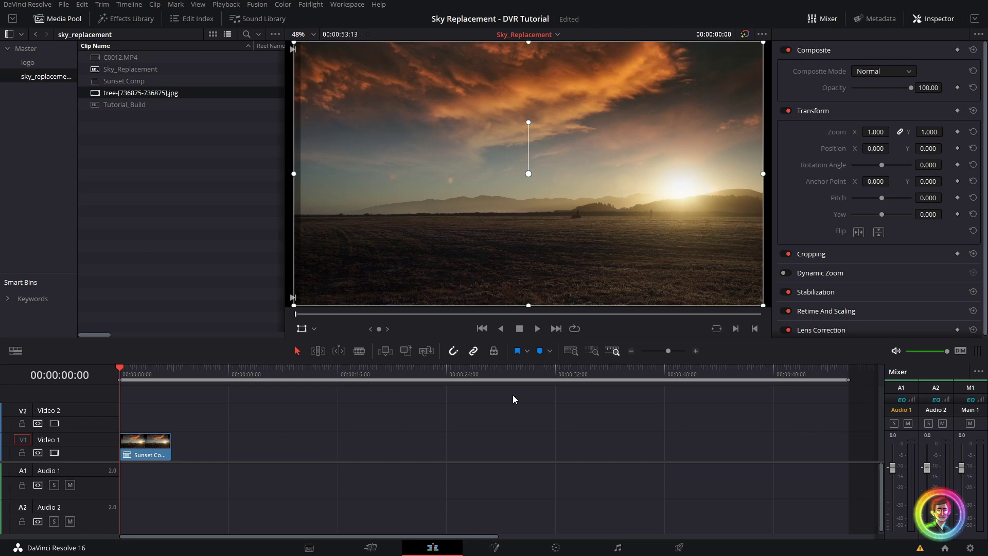
key(shift+6)
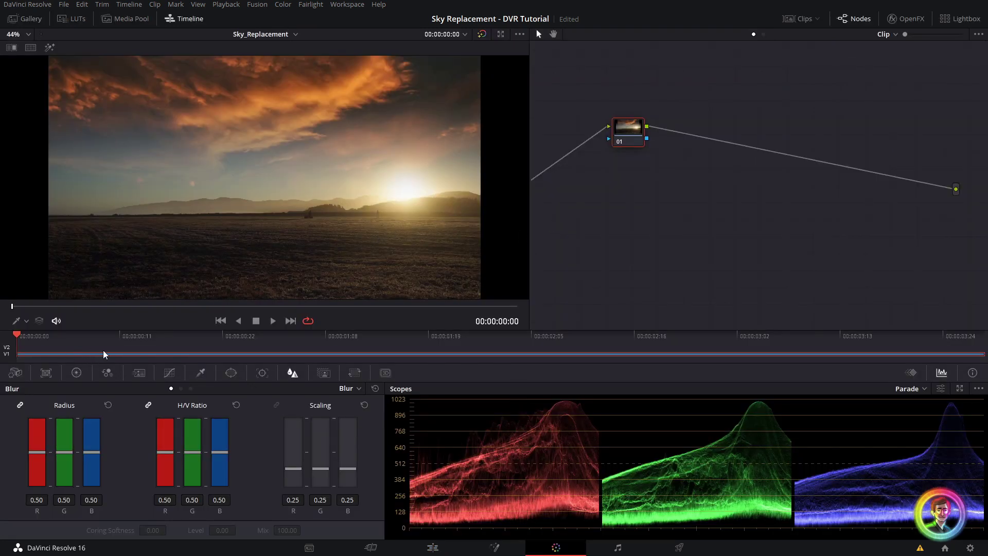
Lower the contrast pivot in node 01's primary wheels, then add serial node 02
click(76, 373)
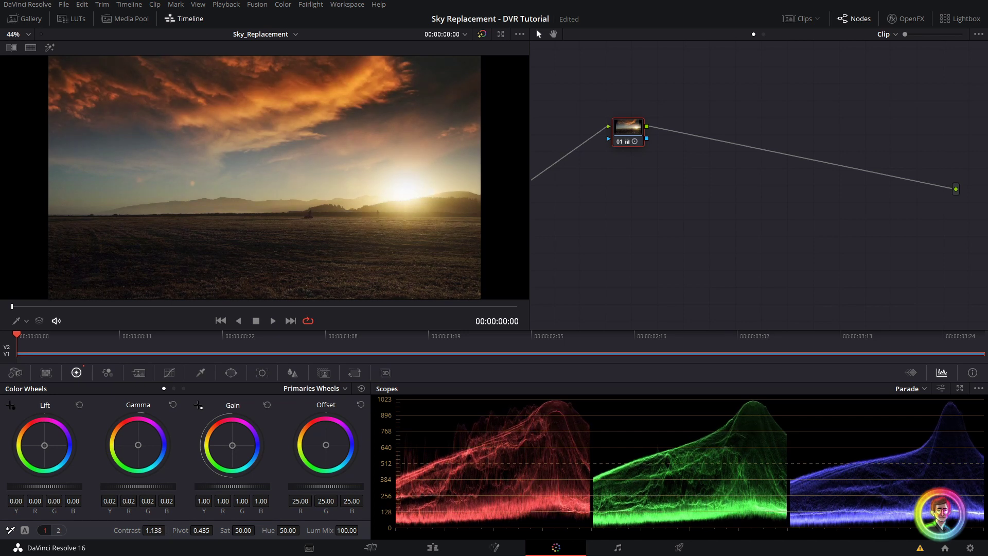
drag(201, 530, 213, 530)
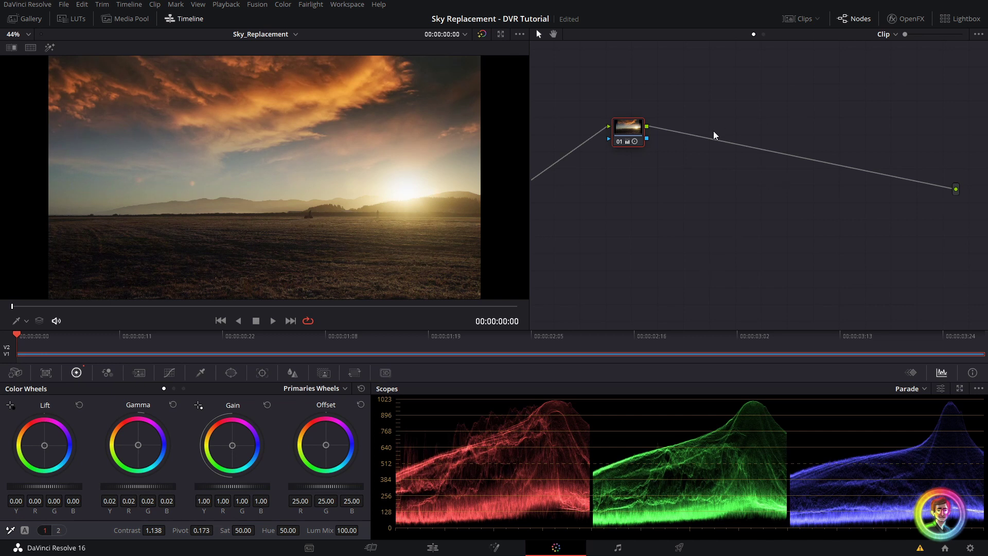
key(alt+s)
Give node 02 an inverted, softened wide elliptical window and lower gamma to -0.03 for a vignette
click(231, 372)
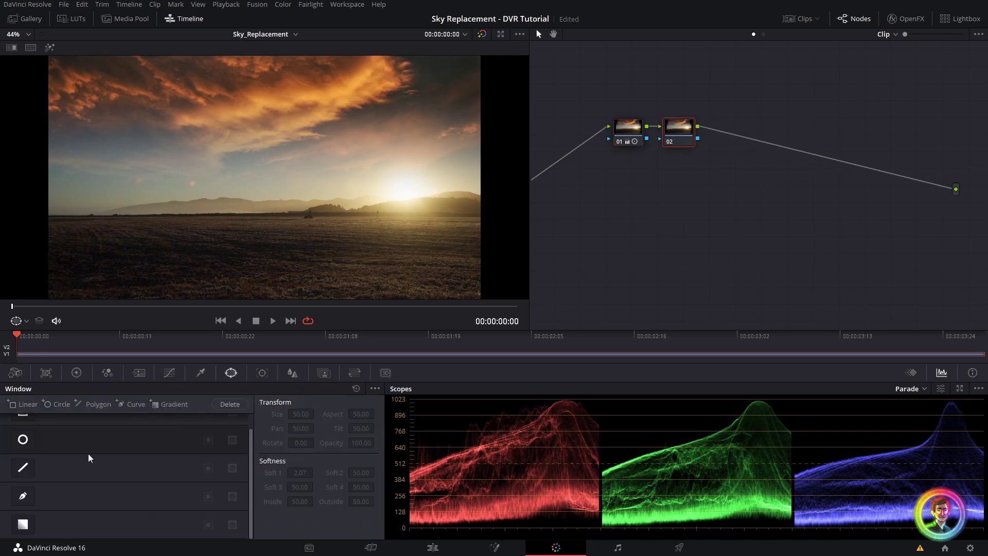
click(22, 439)
drag(327, 177, 428, 177)
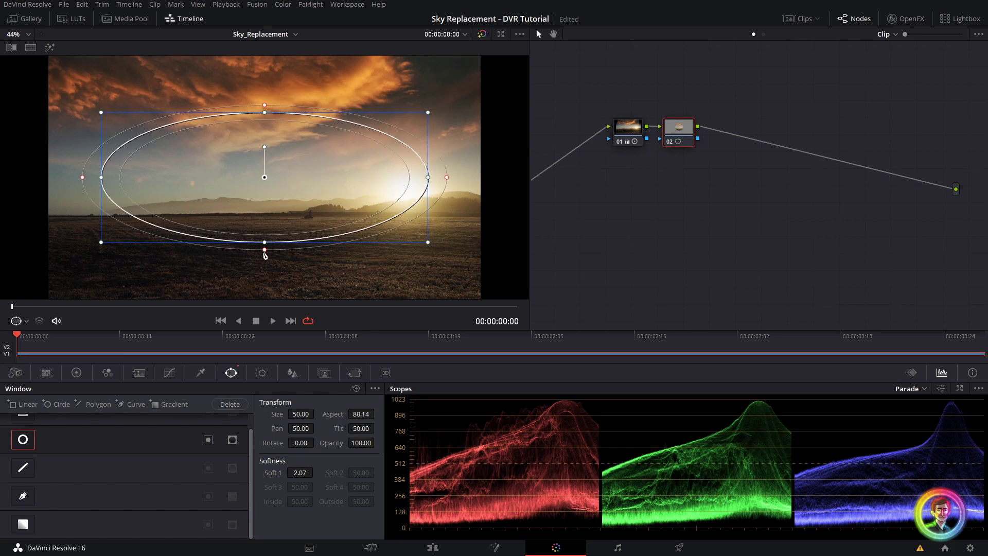
drag(264, 251, 363, 287)
click(207, 440)
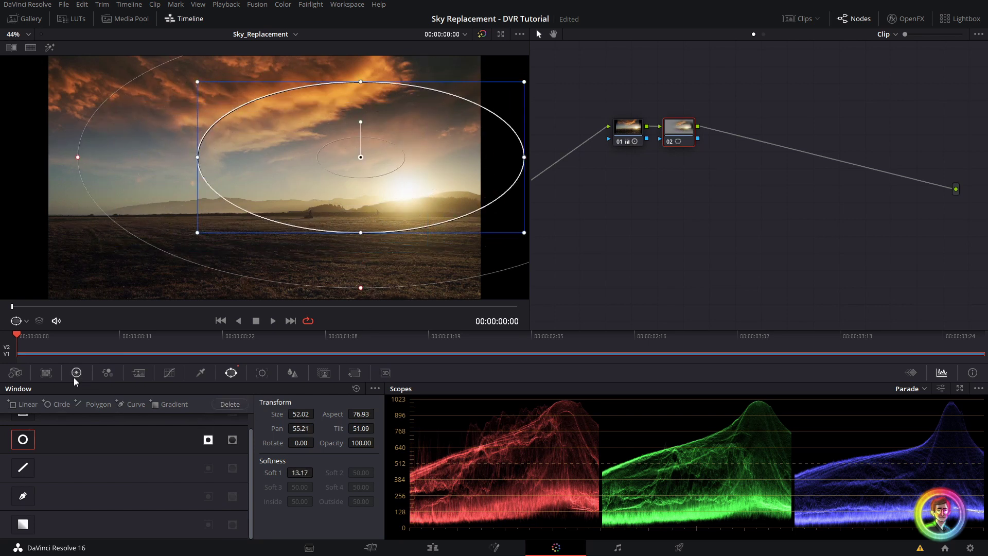
click(75, 374)
mouse_move(154, 486)
mouse_down()
mouse_move(142, 487)
mouse_move(167, 492)
mouse_up()
Add serial node 03 below the chain and apply Film Grain (strength 0.700, opacity 0.500) to it
key(alt+s)
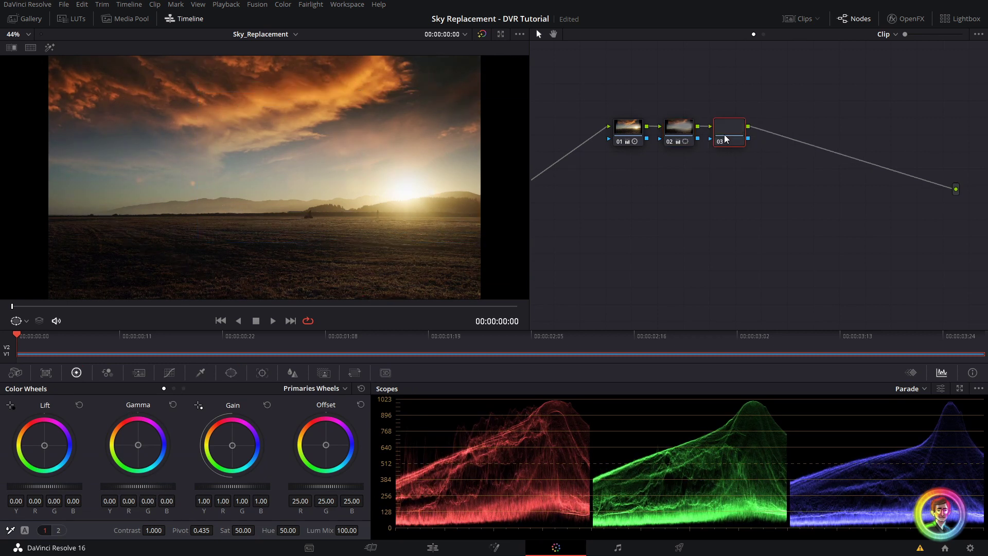
drag(725, 139, 675, 221)
click(906, 19)
scroll(888, 191, down, 10)
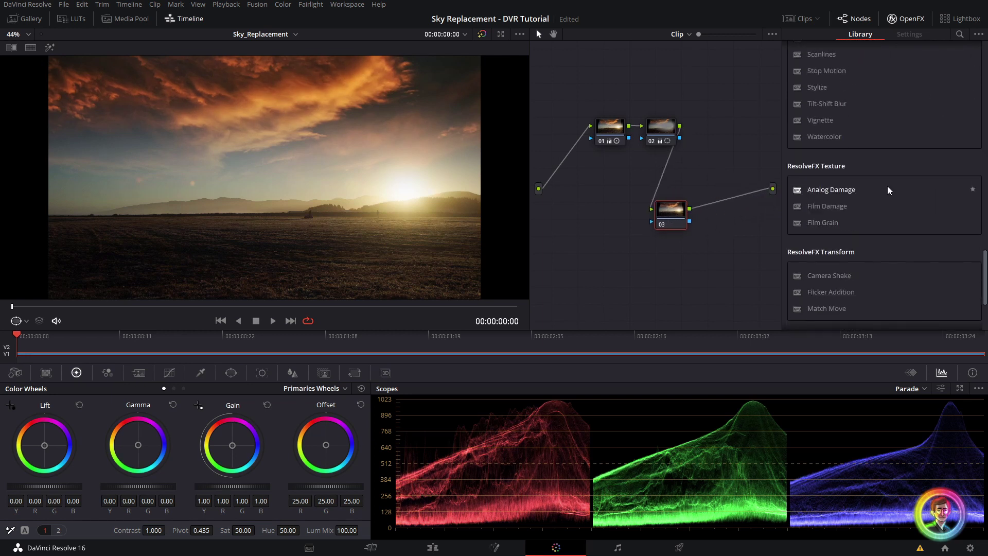
scroll(889, 191, down, 3)
scroll(849, 185, up, 2)
drag(822, 179, 627, 220)
scroll(476, 221, up, 5)
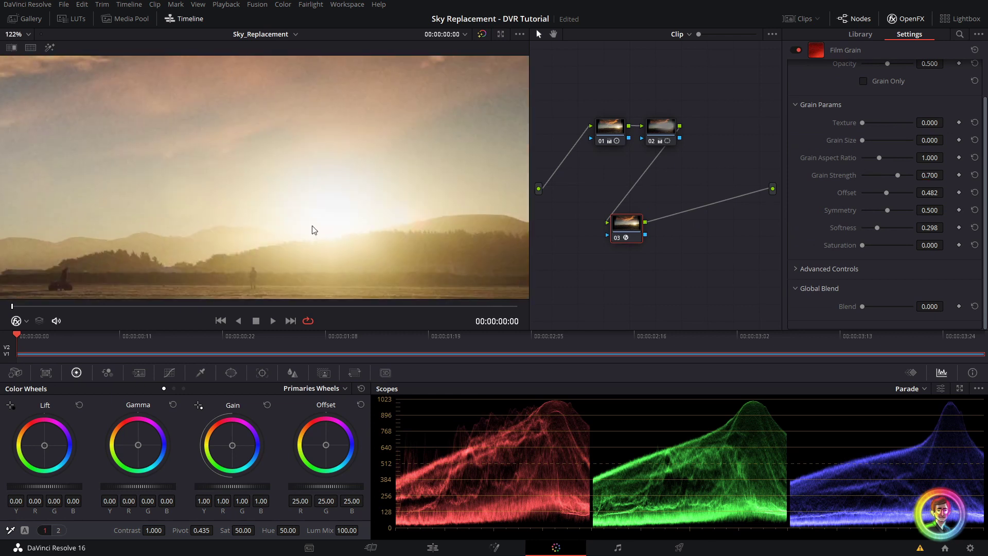
scroll(474, 223, up, 3)
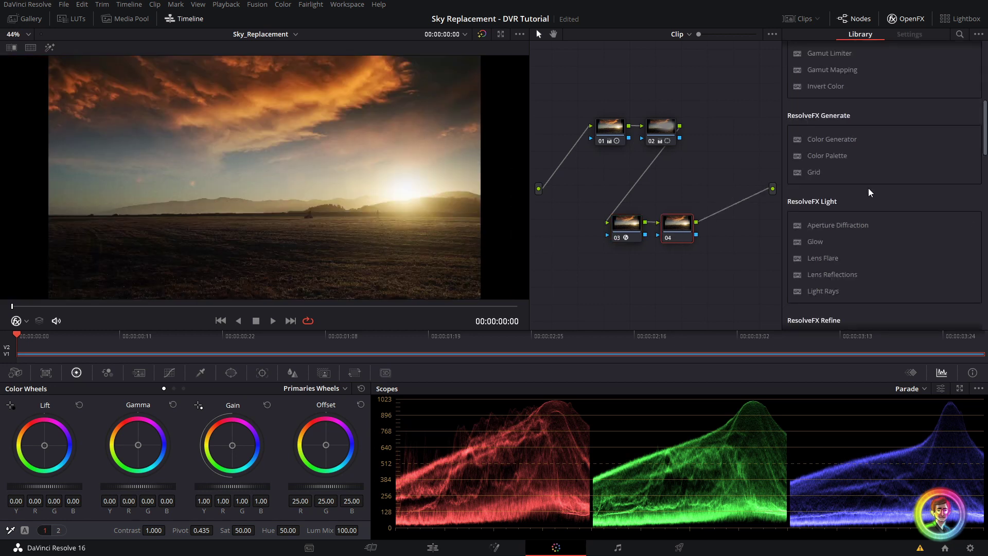
Apply Lens Flare to node 04, centre it small on the sun, and set Anamorphism to 2.350
scroll(869, 192, up, 4)
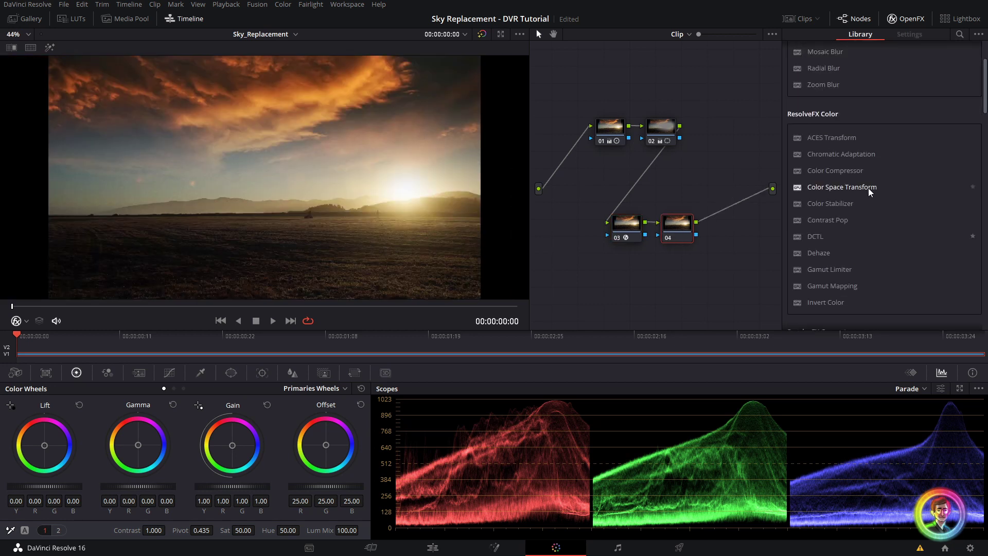
scroll(868, 191, down, 7)
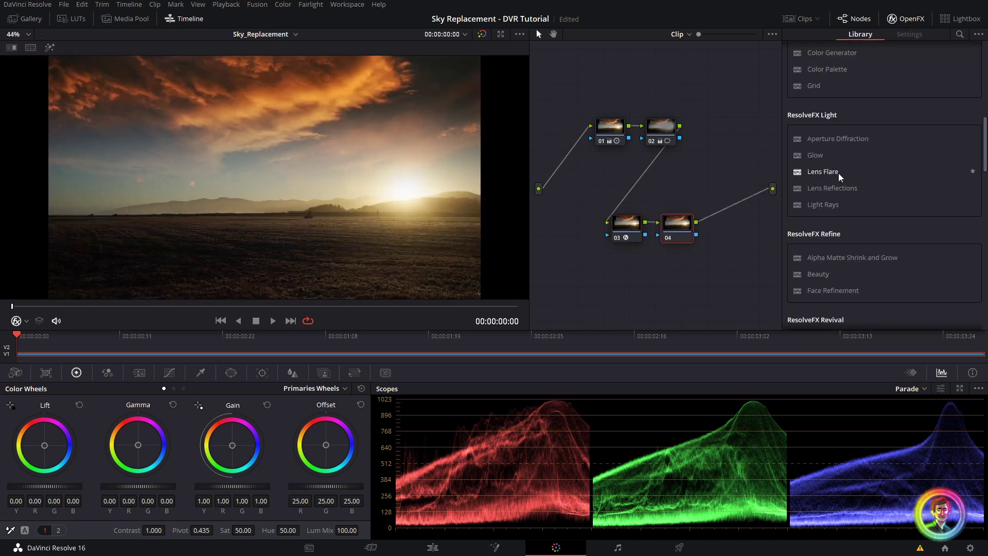
drag(838, 176, 678, 226)
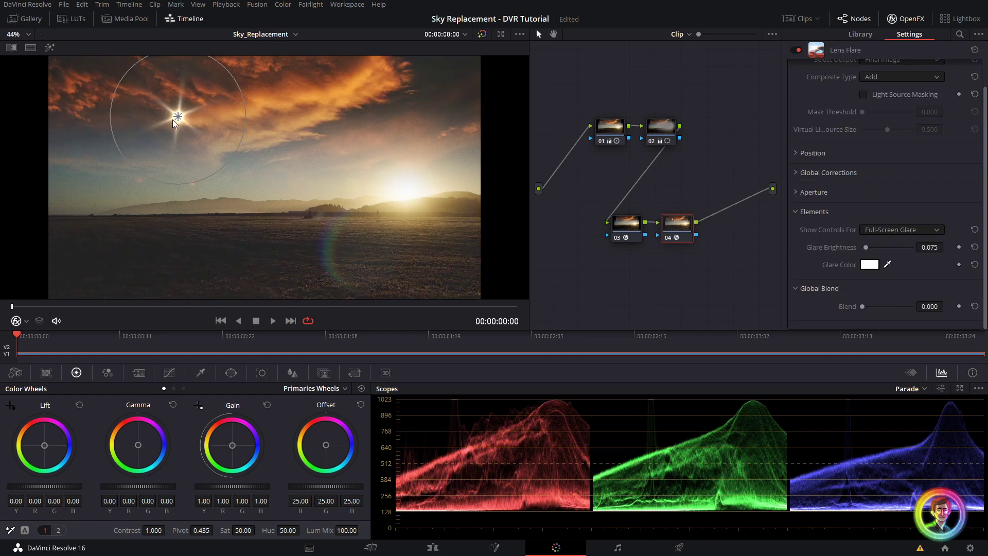
drag(175, 123, 406, 198)
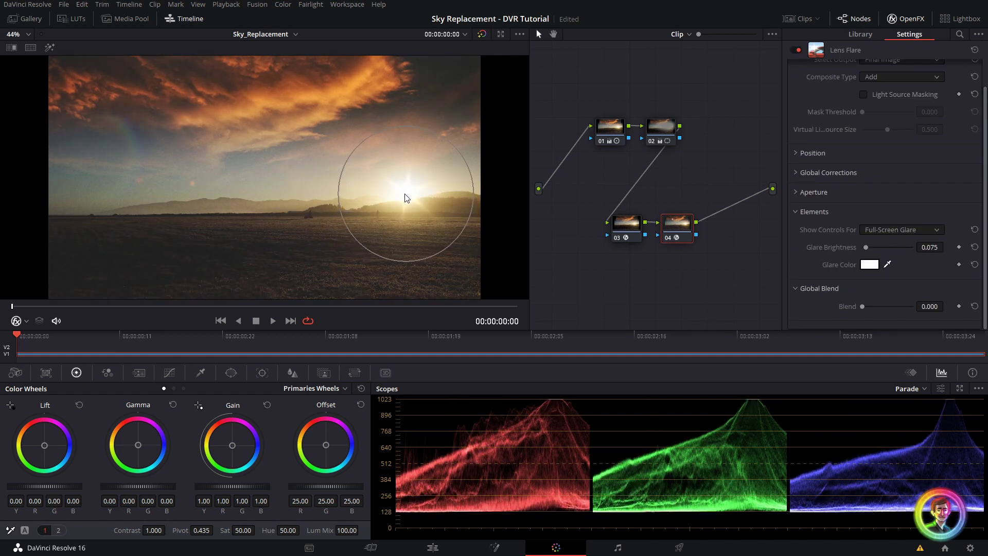
drag(393, 260, 401, 238)
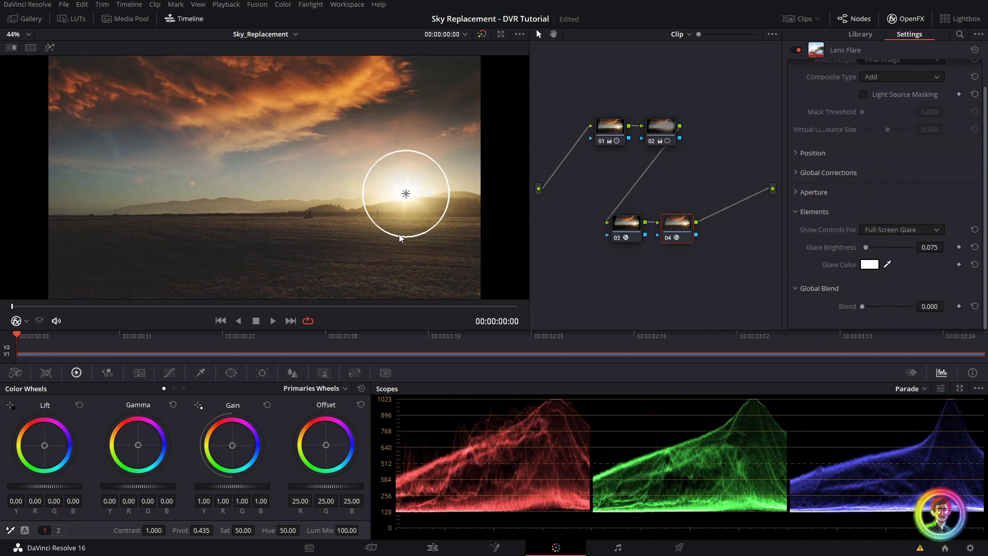
scroll(830, 154, up, 1)
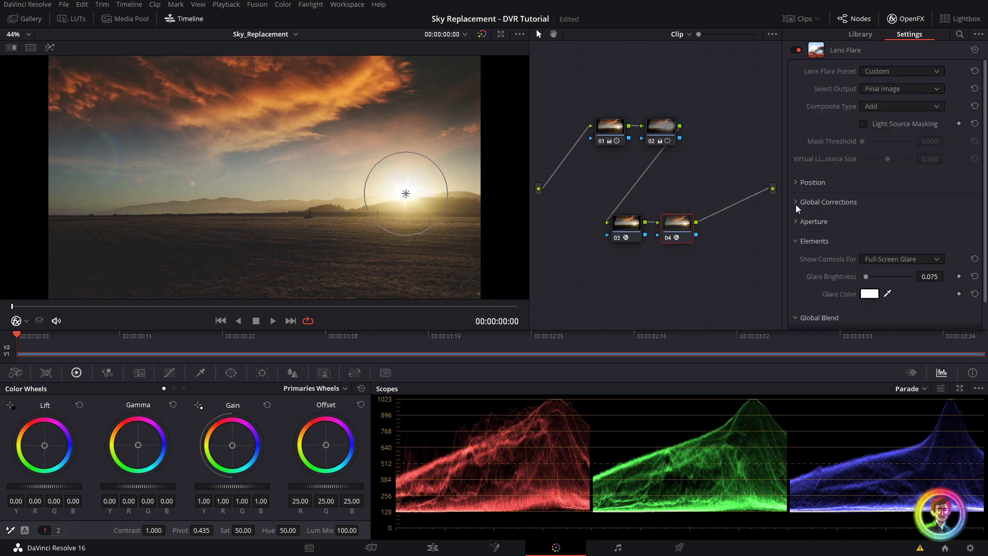
click(796, 204)
scroll(874, 220, down, 1)
drag(871, 208, 896, 213)
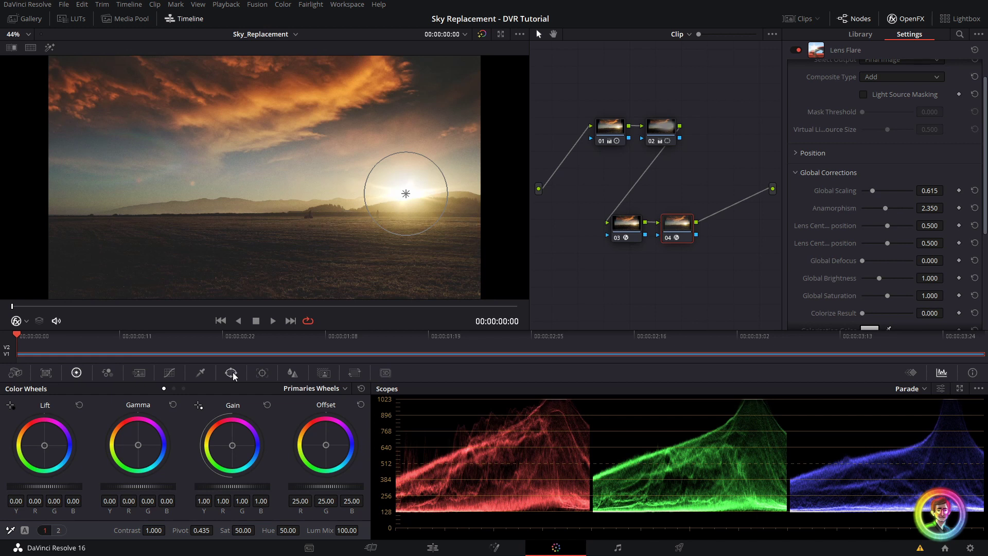
Confine the flare with a soft, wide elliptical Circle window over the sun, hiding its outline
click(232, 374)
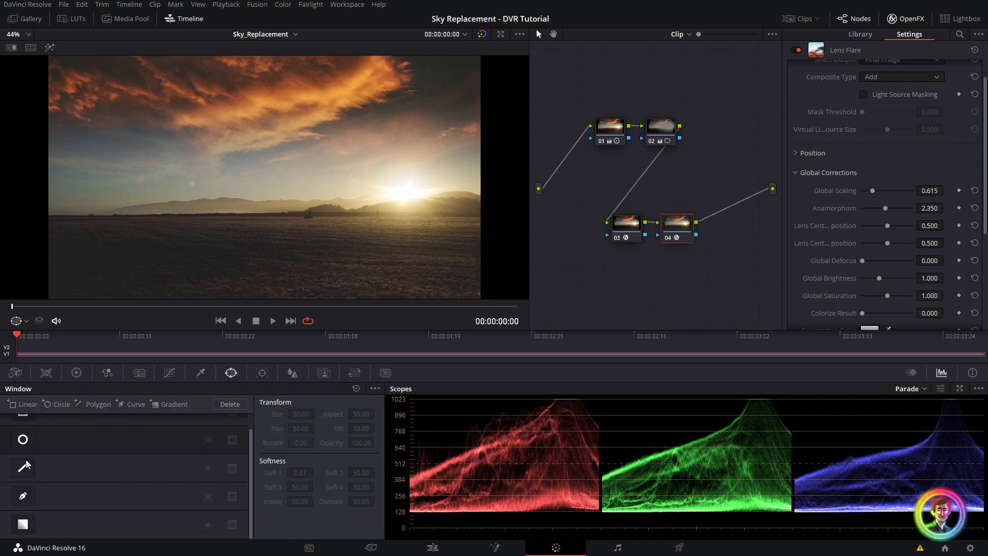
click(22, 439)
drag(270, 208, 406, 232)
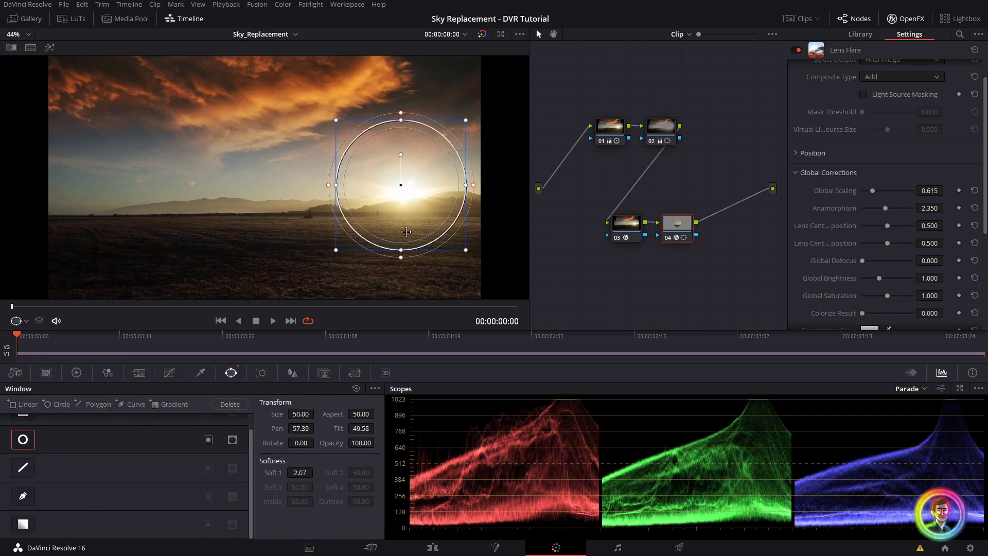
drag(329, 186, 108, 192)
drag(345, 204, 315, 189)
drag(371, 240, 371, 245)
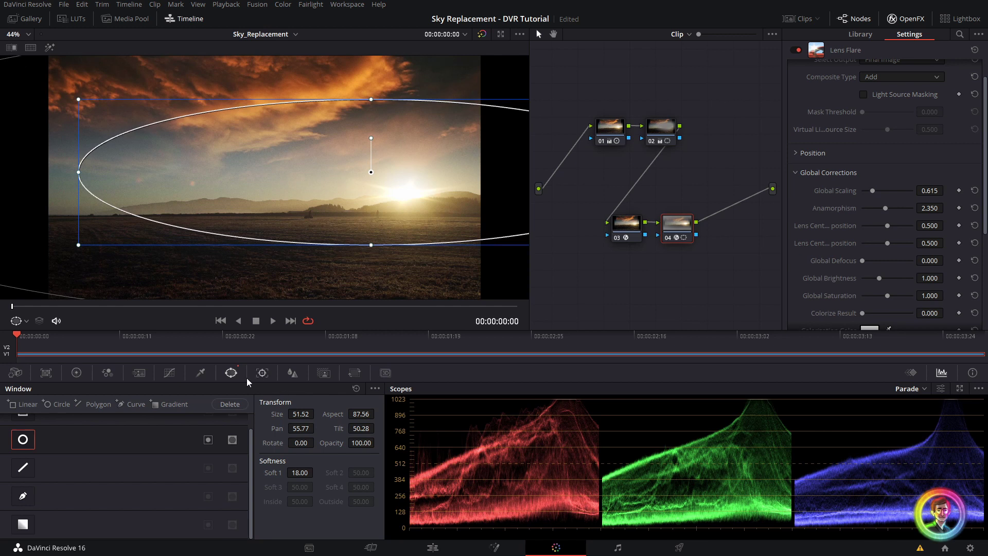
click(201, 373)
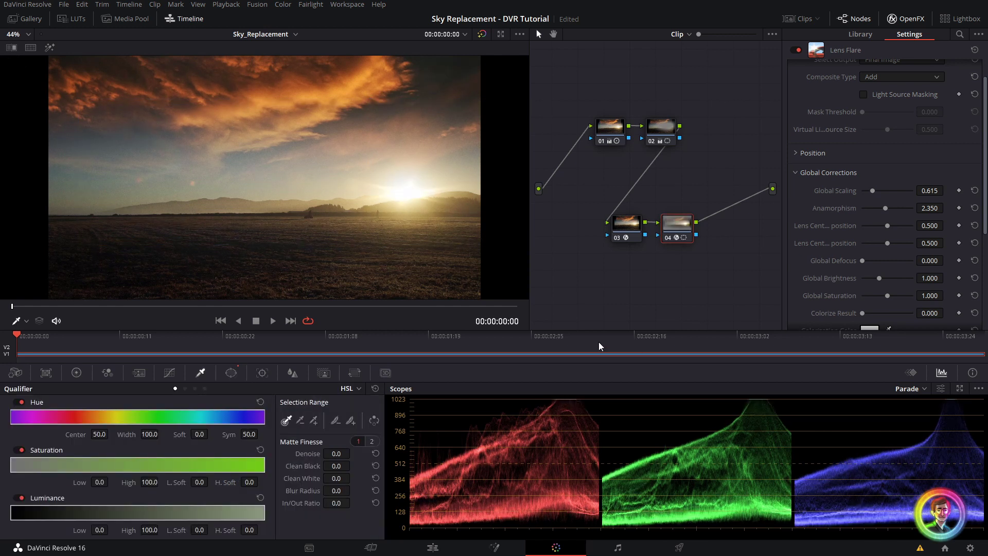
Close the OpenFX panel and bypass all grades with Shift+D to compare against the original
click(906, 18)
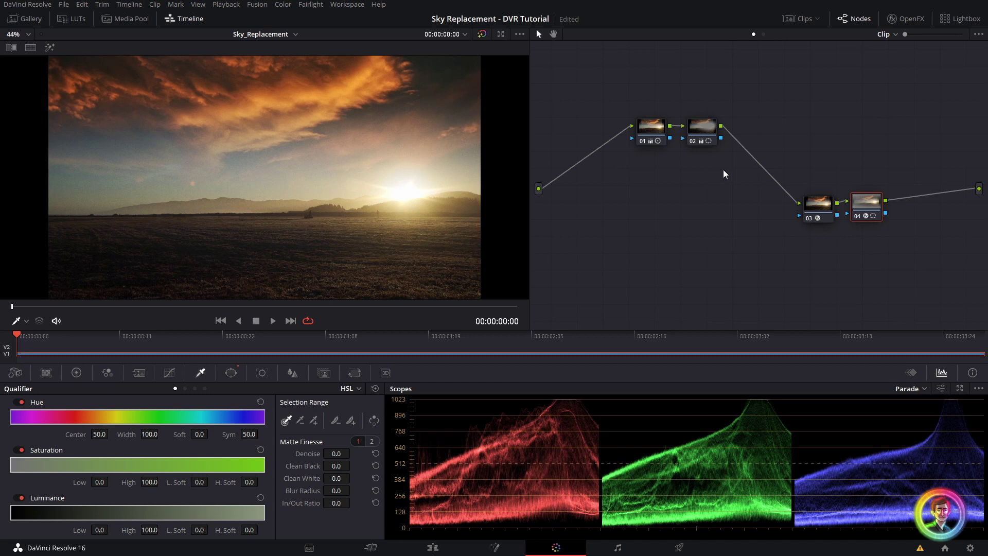
key(shift+d)
key(shift+d)
key(shift+d)
key(shift+d)
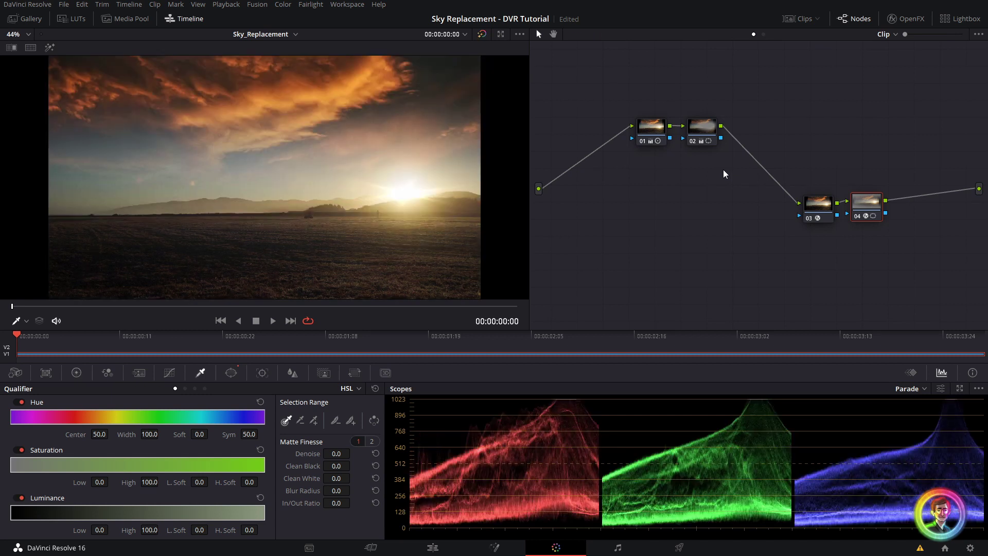